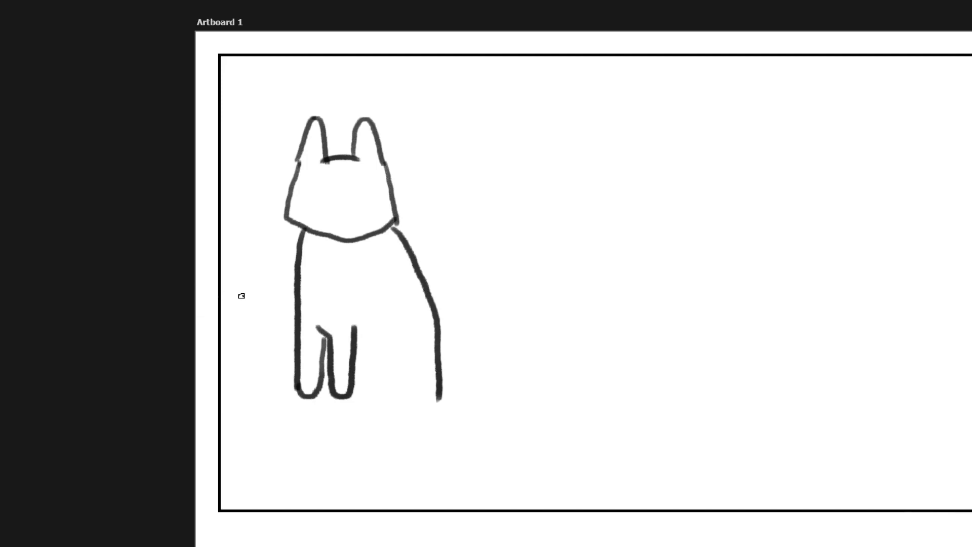
Complete the sitting cat with a curved haunch, hind paw and upturned tail, erasing the leg line that overlaps the paw.
{"action": "mouse_move", "coordinate": [405, 328]}
{"action": "left_mouse_down"}
{"action": "mouse_move", "coordinate": [375, 343]}
{"action": "mouse_move", "coordinate": [374, 395]}
{"action": "mouse_move", "coordinate": [358, 381]}
{"action": "mouse_move", "coordinate": [352, 401]}
{"action": "mouse_move", "coordinate": [418, 407]}
{"action": "mouse_move", "coordinate": [441, 398]}
{"action": "left_mouse_up"}
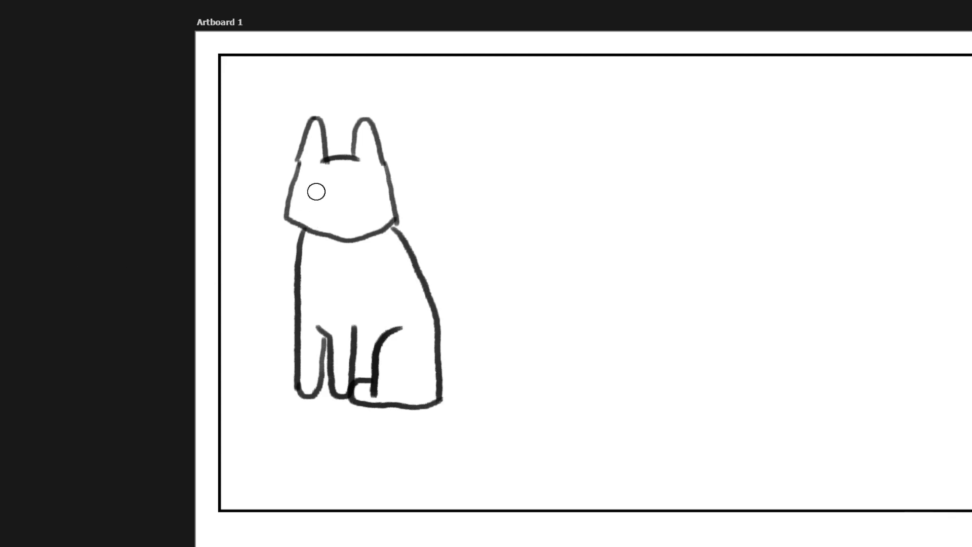
{"action": "mouse_move", "coordinate": [393, 385]}
{"action": "left_mouse_down"}
{"action": "mouse_move", "coordinate": [373, 392]}
{"action": "mouse_move", "coordinate": [383, 389]}
{"action": "left_mouse_up"}
{"action": "mouse_move", "coordinate": [441, 385]}
{"action": "left_mouse_down"}
{"action": "mouse_move", "coordinate": [522, 338]}
{"action": "mouse_move", "coordinate": [525, 355]}
{"action": "left_mouse_up"}
{"action": "mouse_move", "coordinate": [440, 403]}
{"action": "left_mouse_down"}
{"action": "mouse_move", "coordinate": [503, 382]}
{"action": "mouse_move", "coordinate": [527, 345]}
{"action": "left_mouse_up"}
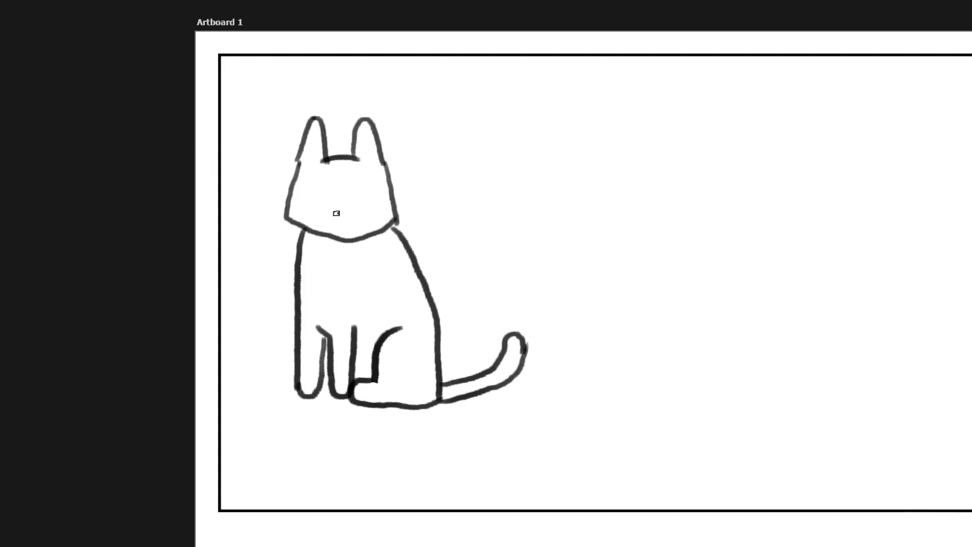
Draw the sitting cat's face with a Y-shaped nose, smiling mouth, two dot eyes and three whiskers on each side.
{"action": "left_click_drag", "start_coordinate": [329, 208], "coordinate": [349, 205]}
{"action": "left_click_drag", "start_coordinate": [339, 212], "coordinate": [340, 220]}
{"action": "left_click_drag", "start_coordinate": [339, 217], "coordinate": [356, 225]}
{"action": "left_click_drag", "start_coordinate": [314, 217], "coordinate": [374, 217]}
{"action": "left_click_drag", "start_coordinate": [308, 186], "coordinate": [311, 192]}
{"action": "mouse_move", "coordinate": [377, 189]}
{"action": "left_mouse_down"}
{"action": "mouse_move", "coordinate": [382, 205]}
{"action": "mouse_move", "coordinate": [414, 191]}
{"action": "left_mouse_up"}
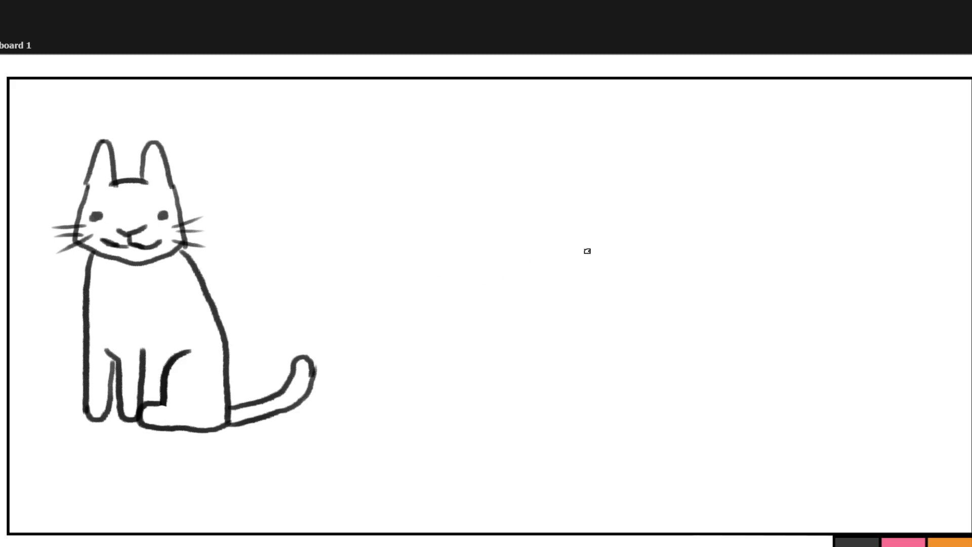
Sketch a second, standing cat's body beside the sitting one, with a long back, belly line and four rounded legs.
{"action": "left_click_drag", "start_coordinate": [557, 259], "coordinate": [427, 261]}
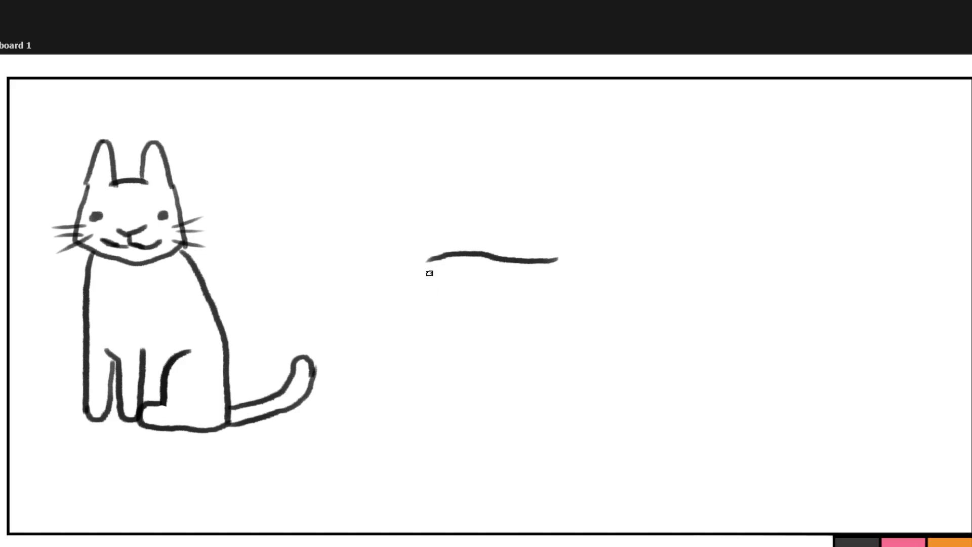
{"action": "mouse_move", "coordinate": [431, 296]}
{"action": "left_mouse_down"}
{"action": "mouse_move", "coordinate": [427, 390]}
{"action": "mouse_move", "coordinate": [449, 396]}
{"action": "left_mouse_up"}
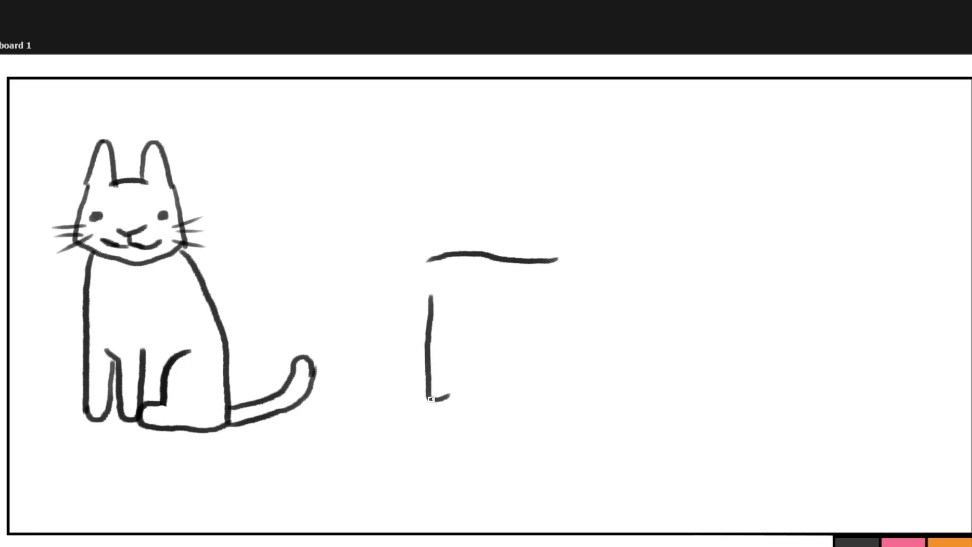
{"action": "mouse_move", "coordinate": [434, 401]}
{"action": "left_mouse_down"}
{"action": "mouse_move", "coordinate": [451, 388]}
{"action": "mouse_move", "coordinate": [454, 346]}
{"action": "mouse_move", "coordinate": [553, 352]}
{"action": "left_mouse_up"}
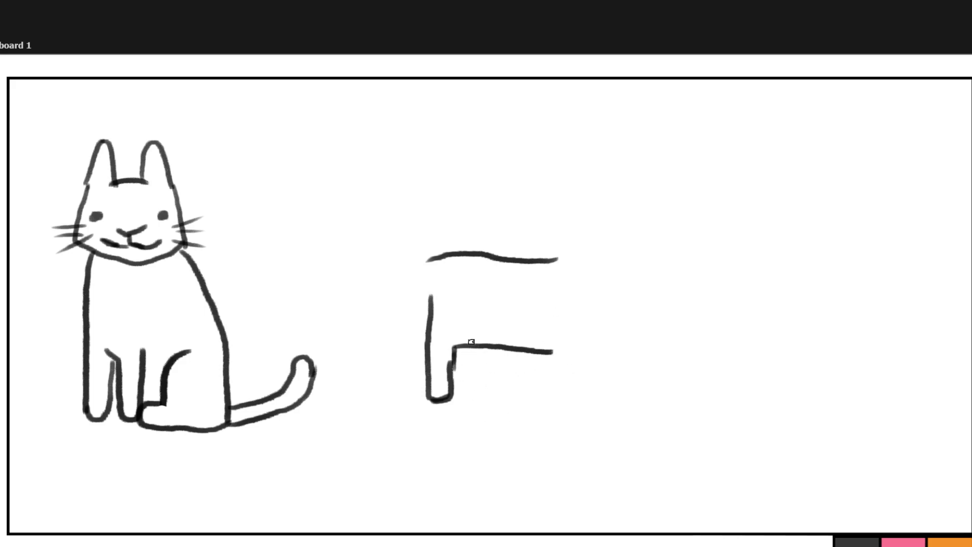
{"action": "mouse_move", "coordinate": [562, 352]}
{"action": "left_mouse_down"}
{"action": "mouse_move", "coordinate": [559, 382]}
{"action": "mouse_move", "coordinate": [575, 396]}
{"action": "mouse_move", "coordinate": [581, 342]}
{"action": "mouse_move", "coordinate": [591, 392]}
{"action": "mouse_move", "coordinate": [614, 403]}
{"action": "left_mouse_up"}
{"action": "left_click_drag", "start_coordinate": [614, 344], "coordinate": [614, 404]}
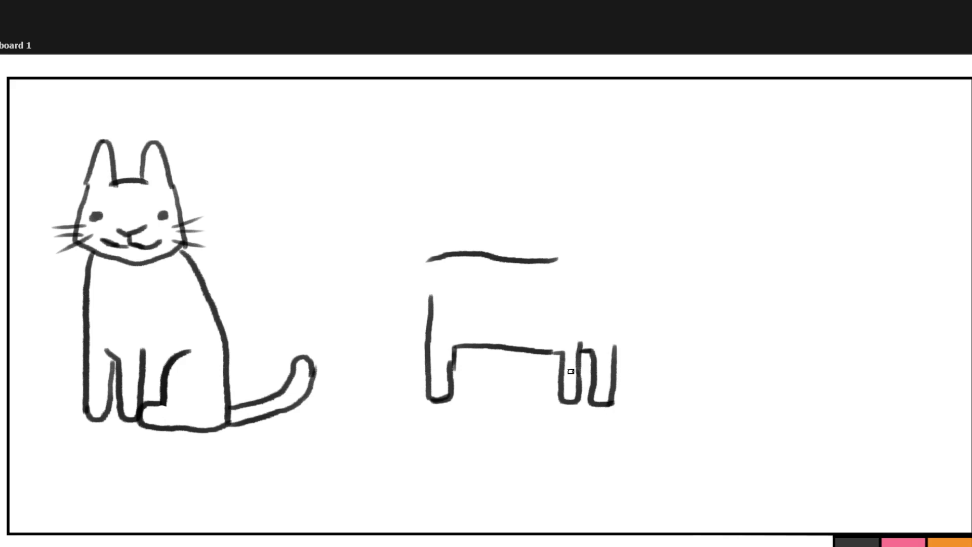
{"action": "mouse_move", "coordinate": [461, 348]}
{"action": "left_mouse_down"}
{"action": "mouse_move", "coordinate": [470, 404]}
{"action": "mouse_move", "coordinate": [480, 351]}
{"action": "left_mouse_up"}
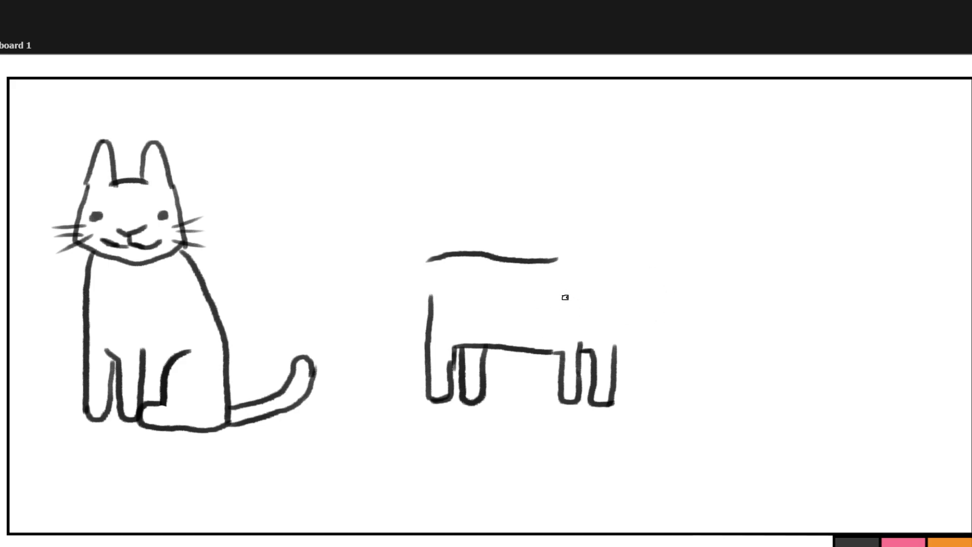
Draw the standing cat's head with a pointed chin and two upright ears, and join it to the back and front leg.
{"action": "mouse_move", "coordinate": [570, 240]}
{"action": "left_mouse_down"}
{"action": "mouse_move", "coordinate": [570, 261]}
{"action": "mouse_move", "coordinate": [612, 296]}
{"action": "mouse_move", "coordinate": [652, 278]}
{"action": "left_mouse_up"}
{"action": "left_click_drag", "start_coordinate": [656, 241], "coordinate": [647, 278]}
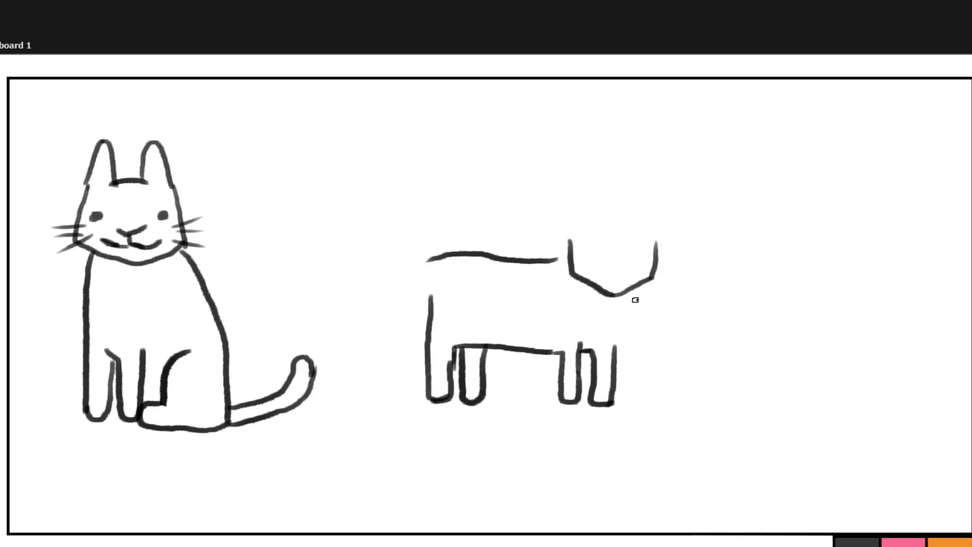
{"action": "left_click_drag", "start_coordinate": [636, 288], "coordinate": [614, 348]}
{"action": "mouse_move", "coordinate": [573, 267]}
{"action": "left_mouse_down"}
{"action": "mouse_move", "coordinate": [581, 278]}
{"action": "mouse_move", "coordinate": [624, 282]}
{"action": "mouse_move", "coordinate": [634, 293]}
{"action": "left_mouse_up"}
{"action": "mouse_move", "coordinate": [556, 259]}
{"action": "left_mouse_down"}
{"action": "mouse_move", "coordinate": [568, 255]}
{"action": "mouse_move", "coordinate": [572, 198]}
{"action": "mouse_move", "coordinate": [596, 224]}
{"action": "mouse_move", "coordinate": [635, 223]}
{"action": "mouse_move", "coordinate": [647, 203]}
{"action": "mouse_move", "coordinate": [651, 242]}
{"action": "left_mouse_up"}
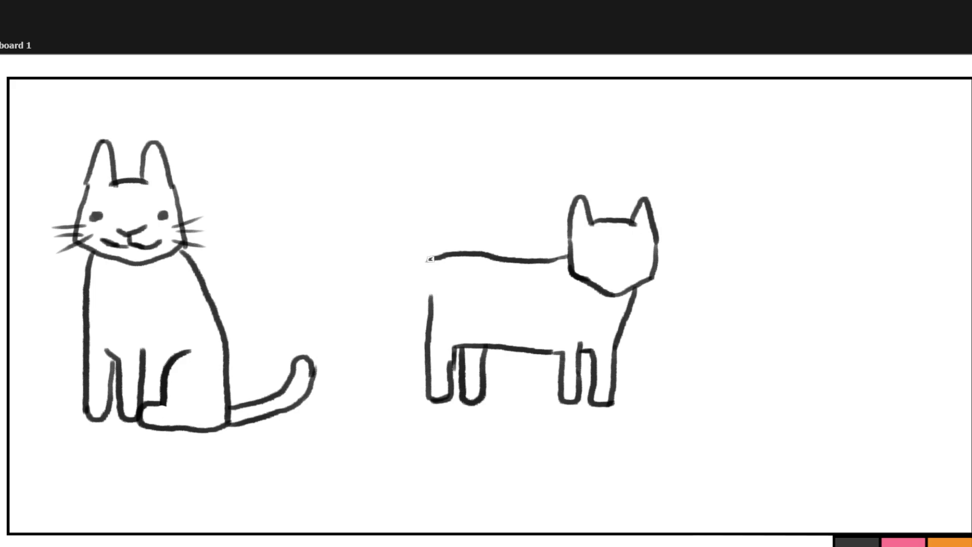
Add a downward-curling tail to the standing cat and draw its nose, smiling mouth, dot eyes and whiskers.
{"action": "mouse_move", "coordinate": [429, 259]}
{"action": "left_mouse_down"}
{"action": "mouse_move", "coordinate": [406, 278]}
{"action": "mouse_move", "coordinate": [377, 345]}
{"action": "left_mouse_up"}
{"action": "mouse_move", "coordinate": [425, 292]}
{"action": "left_mouse_down"}
{"action": "mouse_move", "coordinate": [376, 310]}
{"action": "mouse_move", "coordinate": [357, 341]}
{"action": "left_mouse_up"}
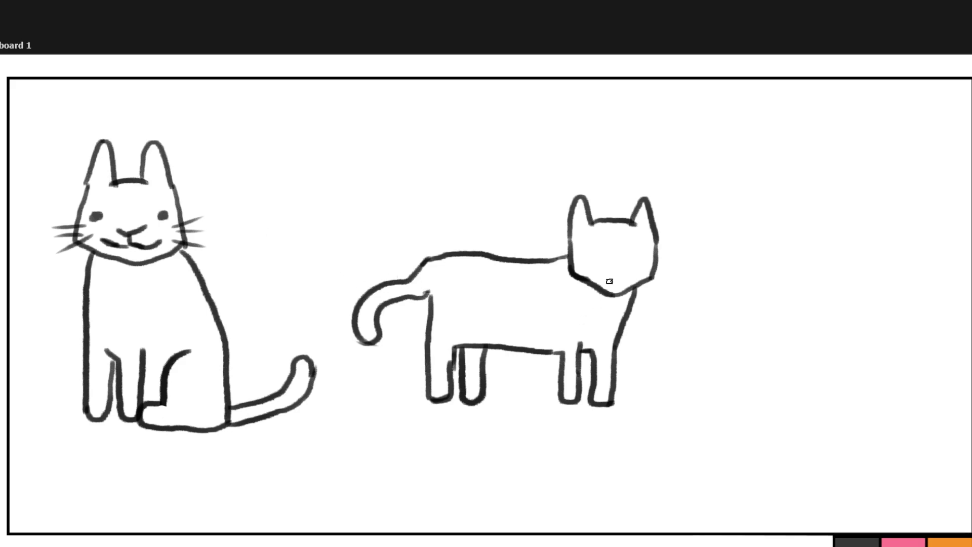
{"action": "mouse_move", "coordinate": [601, 262]}
{"action": "left_mouse_down"}
{"action": "mouse_move", "coordinate": [636, 273]}
{"action": "mouse_move", "coordinate": [590, 277]}
{"action": "mouse_move", "coordinate": [586, 250]}
{"action": "mouse_move", "coordinate": [641, 254]}
{"action": "left_mouse_up"}
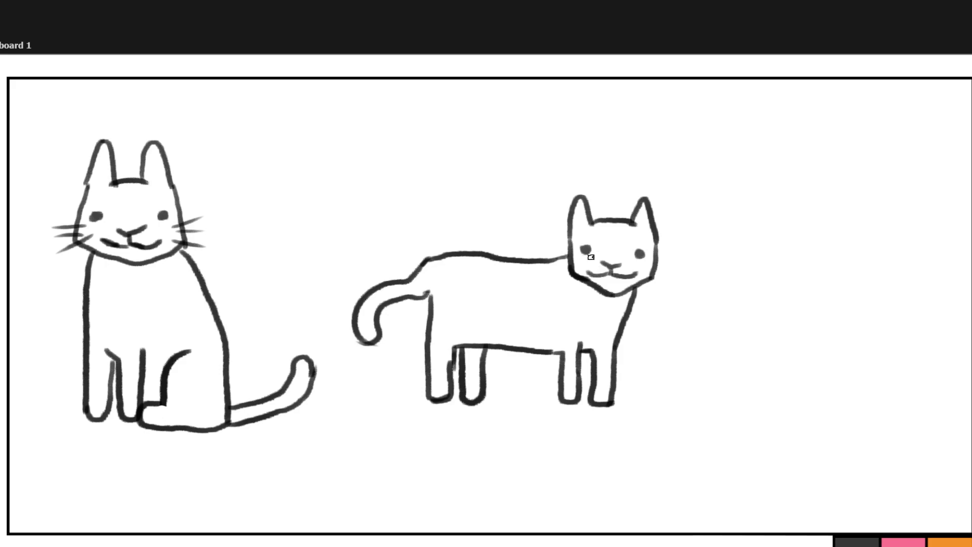
{"action": "left_click_drag", "start_coordinate": [551, 256], "coordinate": [577, 261]}
{"action": "mouse_move", "coordinate": [578, 265]}
{"action": "left_mouse_down"}
{"action": "mouse_move", "coordinate": [547, 269]}
{"action": "mouse_move", "coordinate": [551, 281]}
{"action": "left_mouse_up"}
{"action": "mouse_move", "coordinate": [650, 261]}
{"action": "left_mouse_down"}
{"action": "mouse_move", "coordinate": [677, 255]}
{"action": "mouse_move", "coordinate": [649, 268]}
{"action": "mouse_move", "coordinate": [677, 281]}
{"action": "left_mouse_up"}
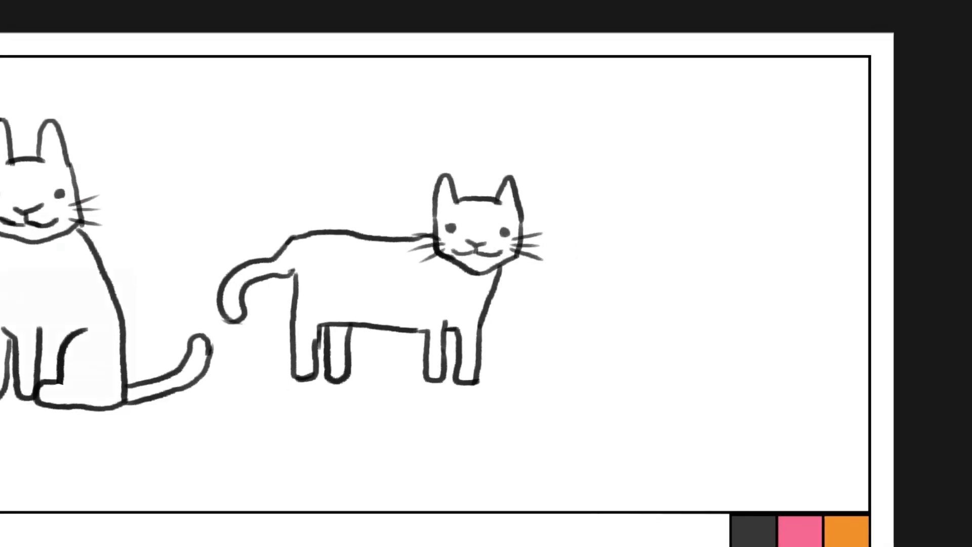
Outline a third cat's tilted, rounded head with two pointed ears in the empty space beyond the standing cat.
{"action": "mouse_move", "coordinate": [607, 217]}
{"action": "left_mouse_down"}
{"action": "mouse_move", "coordinate": [639, 240]}
{"action": "mouse_move", "coordinate": [673, 236]}
{"action": "left_mouse_up"}
{"action": "mouse_move", "coordinate": [681, 182]}
{"action": "left_mouse_down"}
{"action": "mouse_move", "coordinate": [690, 223]}
{"action": "mouse_move", "coordinate": [668, 238]}
{"action": "left_mouse_up"}
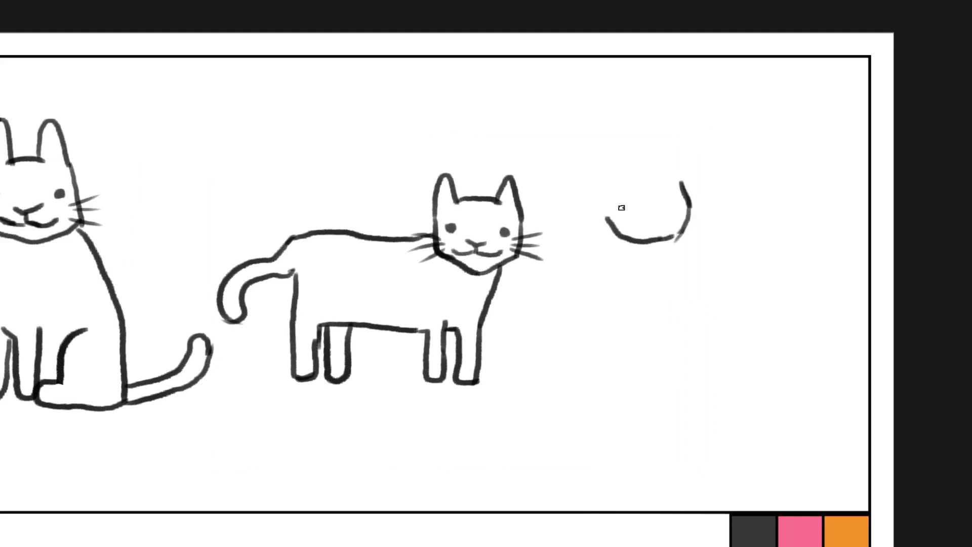
{"action": "mouse_move", "coordinate": [606, 218]}
{"action": "left_mouse_down"}
{"action": "mouse_move", "coordinate": [601, 170]}
{"action": "mouse_move", "coordinate": [633, 195]}
{"action": "mouse_move", "coordinate": [648, 187]}
{"action": "mouse_move", "coordinate": [641, 160]}
{"action": "mouse_move", "coordinate": [659, 158]}
{"action": "mouse_move", "coordinate": [680, 186]}
{"action": "left_mouse_up"}
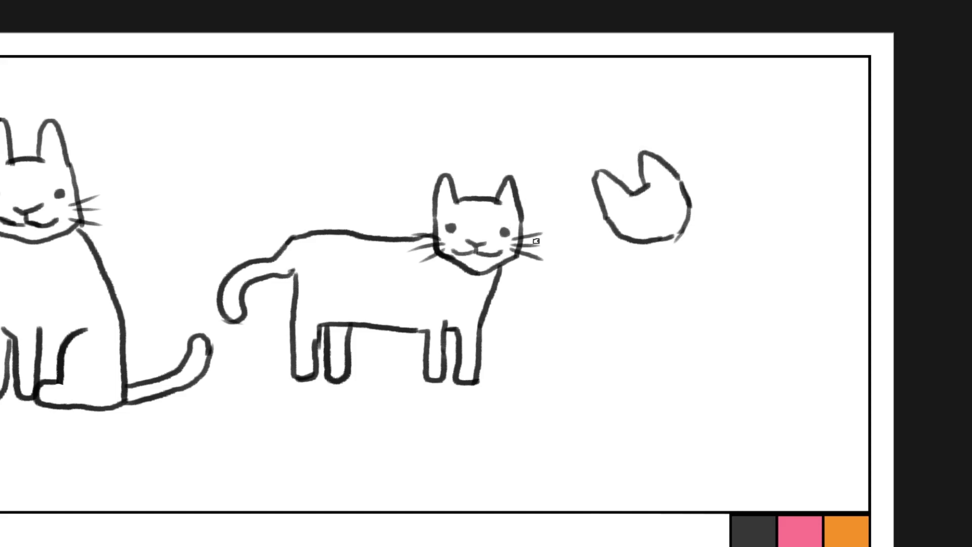